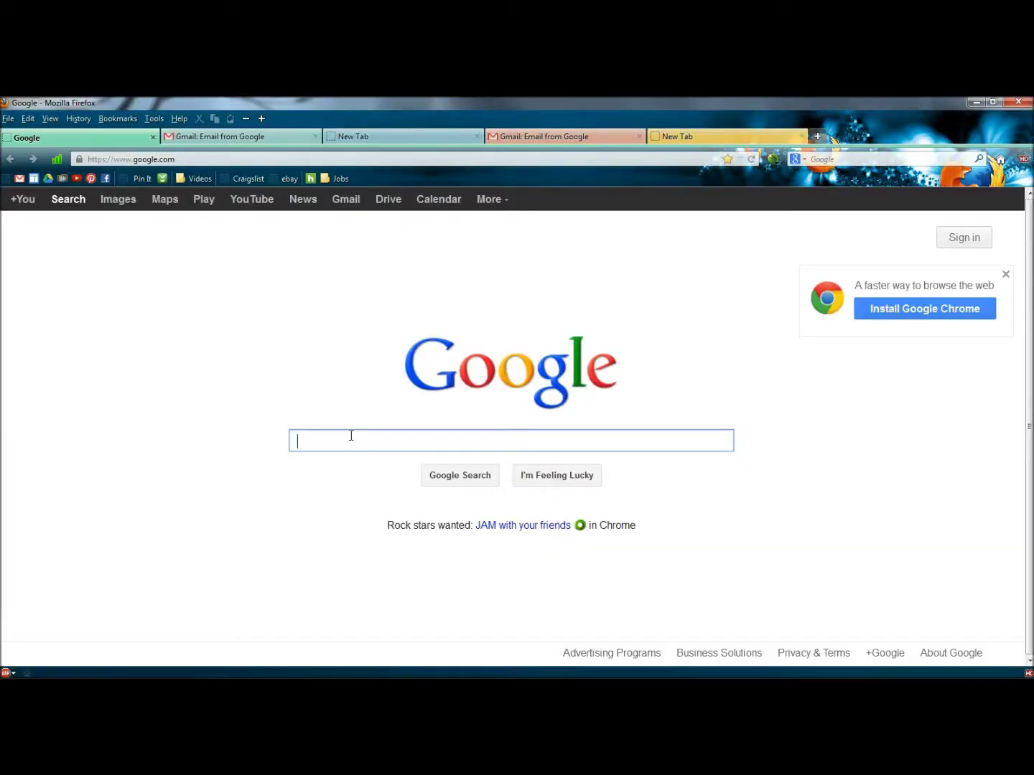
- Search Google for 'Mac Address Changer' and follow the Technitium v6 page to its CNET Download.com link
{"action": "type", "text": "Mac Address Changer"}
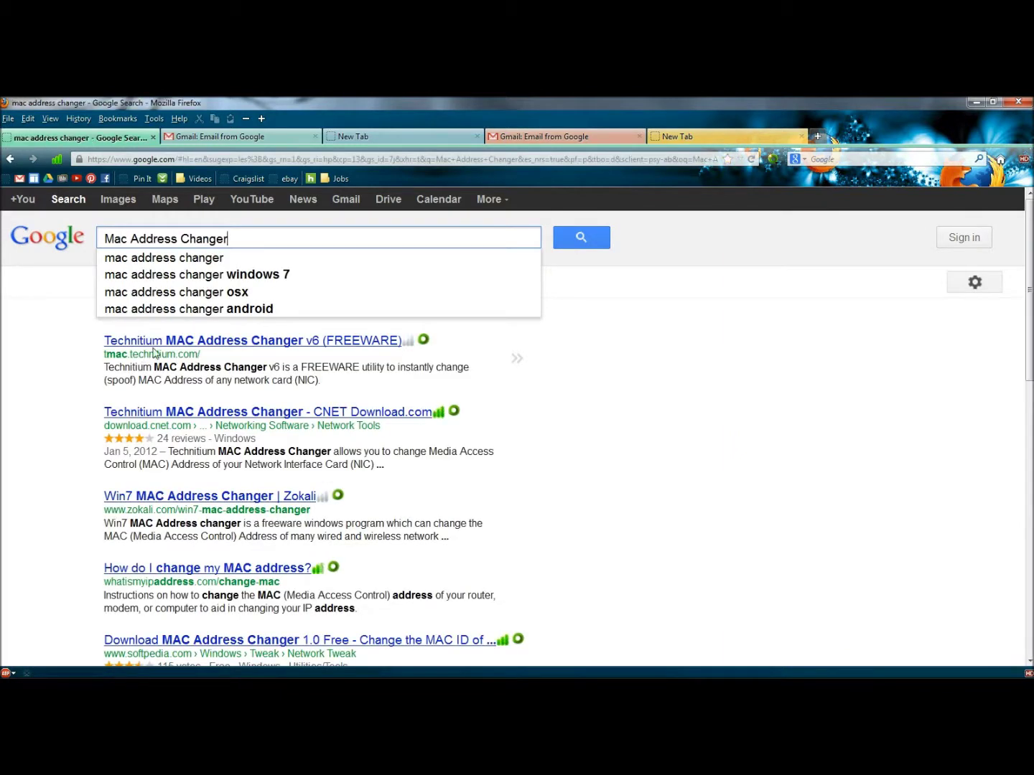
{"action": "left_click", "coordinate": [153, 346]}
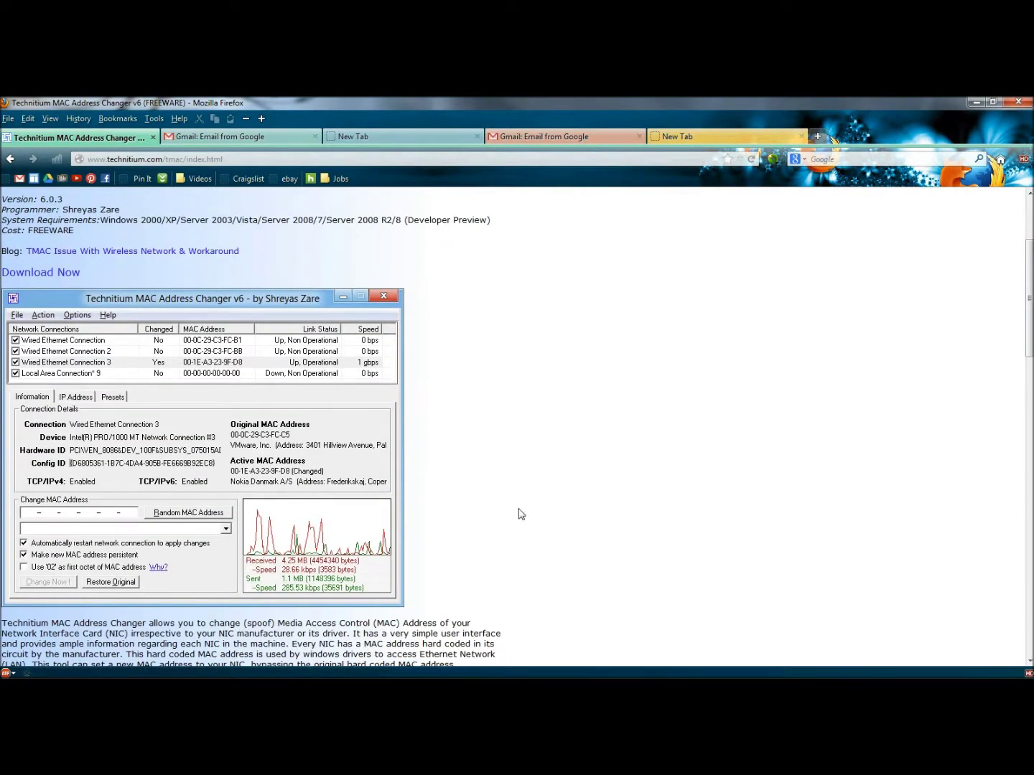
{"action": "scroll", "coordinate": [537, 517], "scroll_direction": "down", "scroll_amount": 10}
{"action": "scroll", "coordinate": [538, 517], "scroll_direction": "up", "scroll_amount": 13}
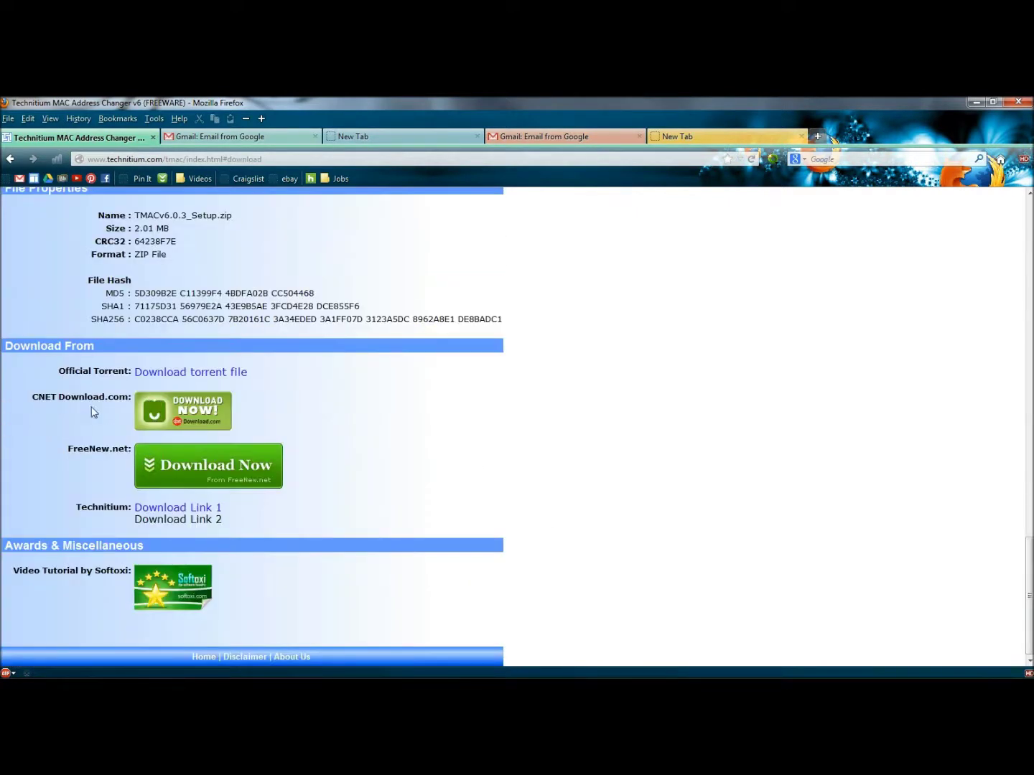
{"action": "left_click", "coordinate": [187, 410]}
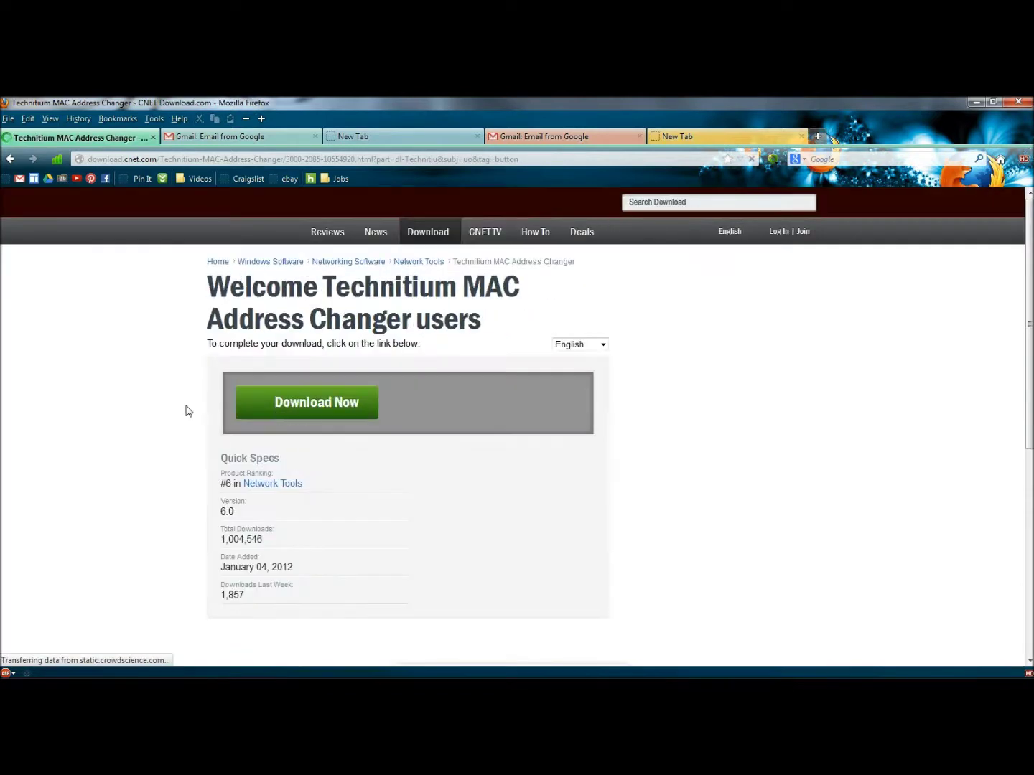
- Save TMACv6.0.3_Setup.zip from CNET, open it, and launch the TMACv6.0.3_Setup installer
{"action": "left_click", "coordinate": [338, 410]}
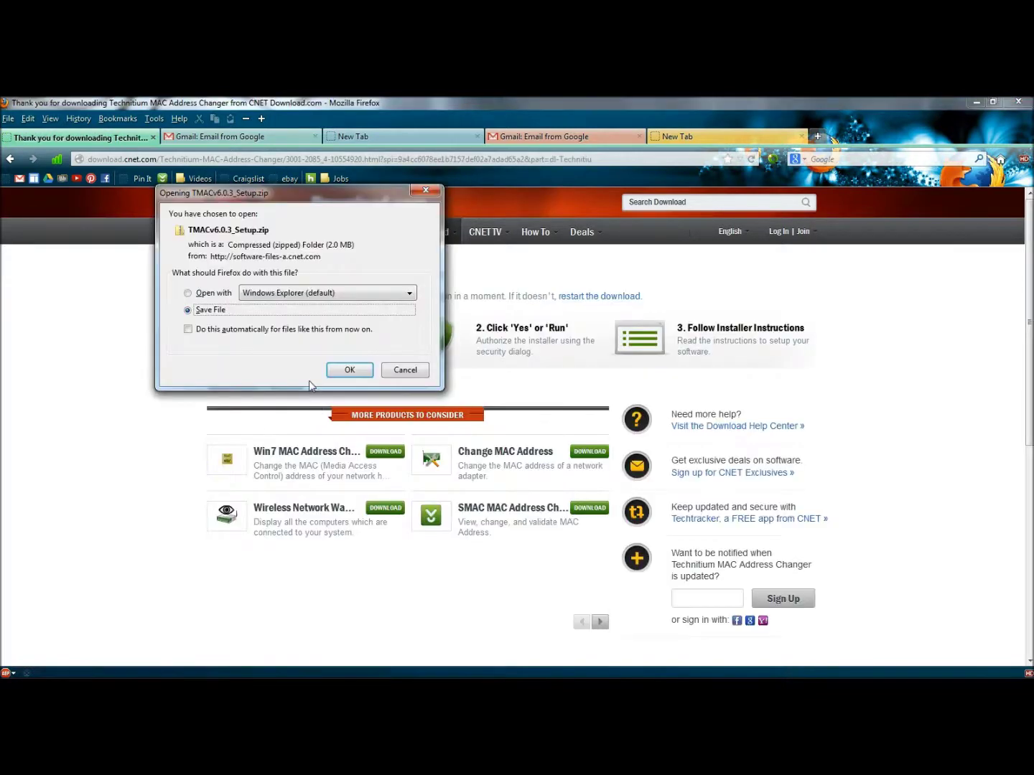
{"action": "left_click", "coordinate": [347, 370]}
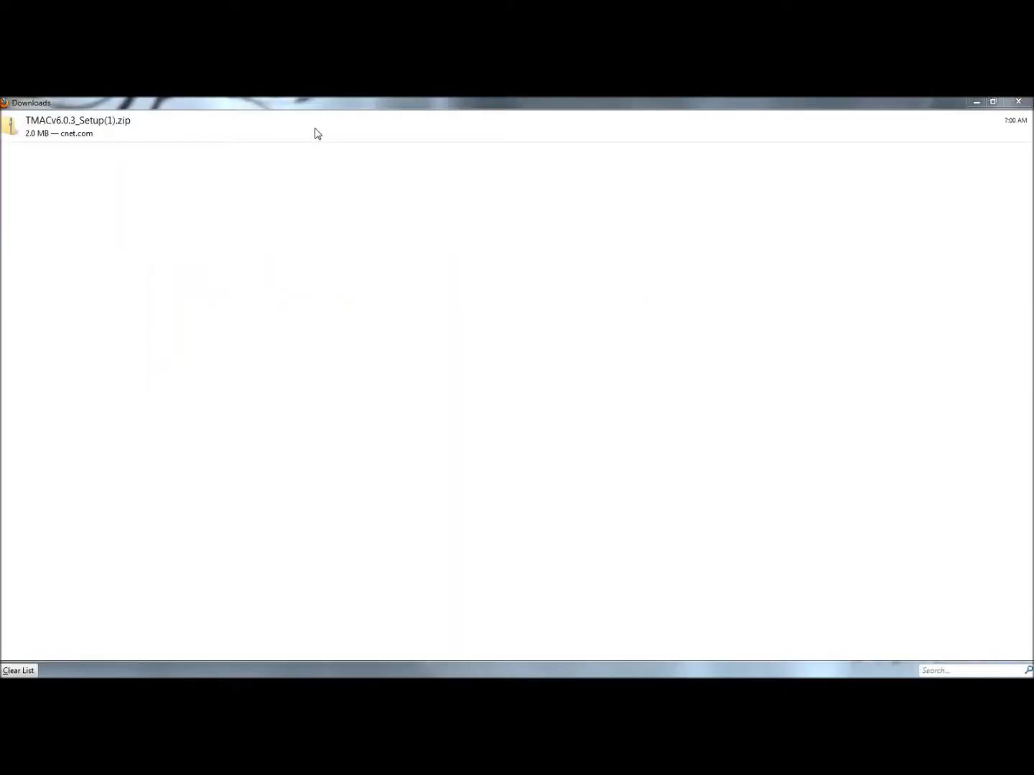
{"action": "double_click", "coordinate": [317, 134]}
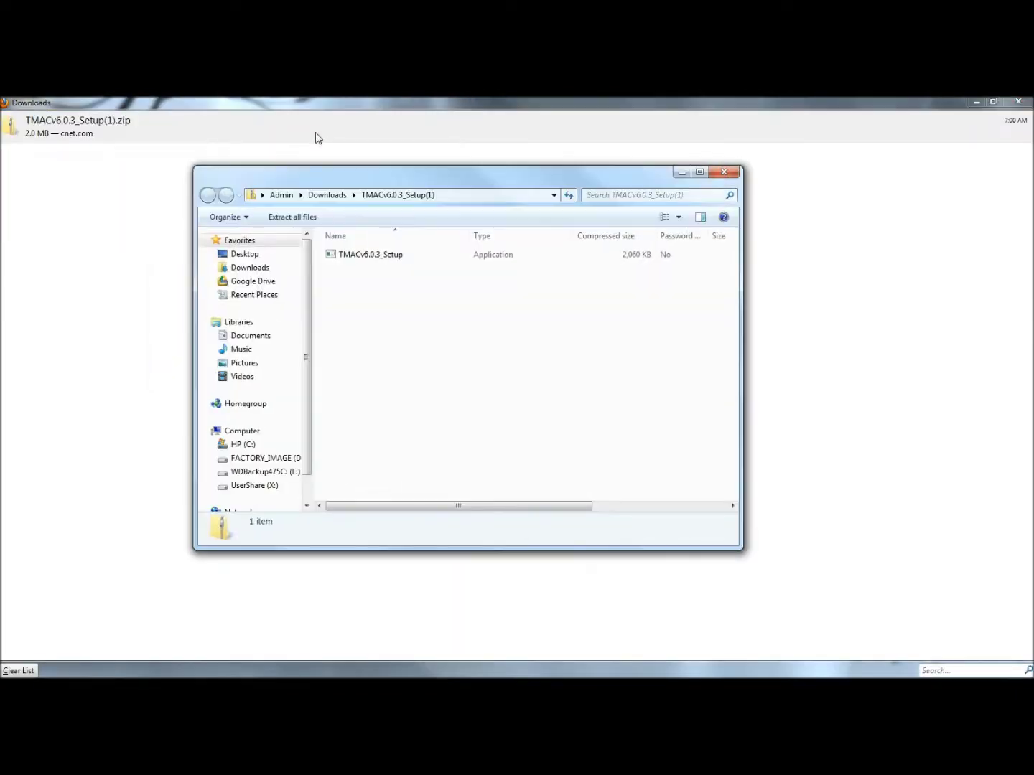
{"action": "double_click", "coordinate": [361, 262]}
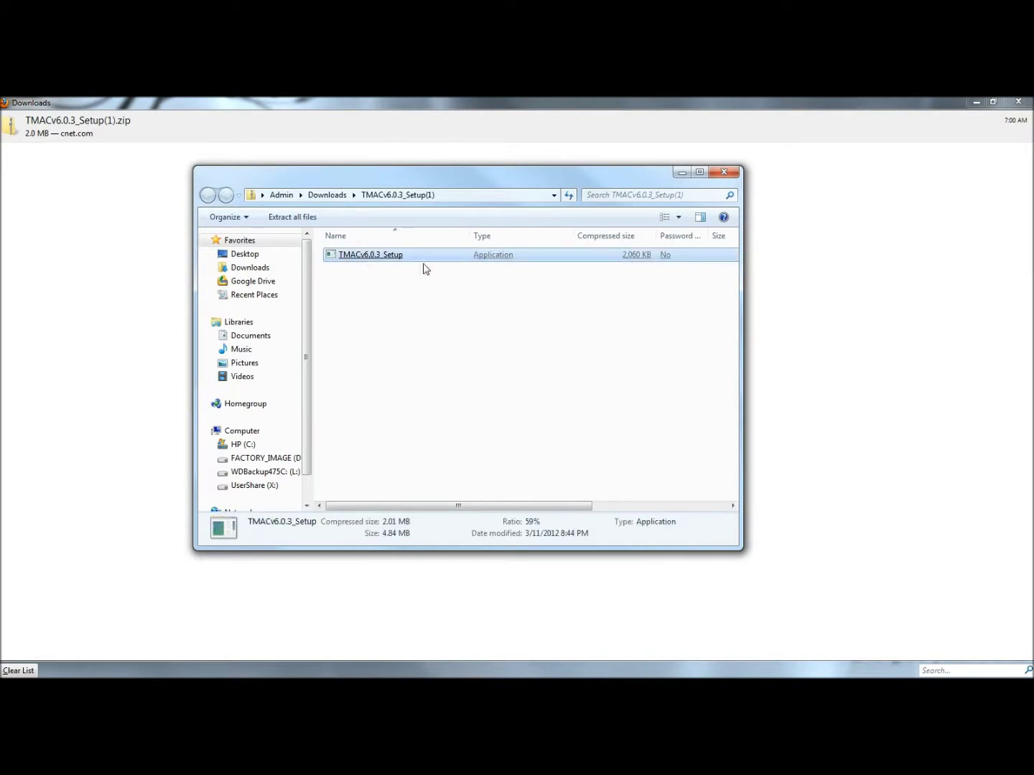
{"action": "left_click", "coordinate": [976, 102]}
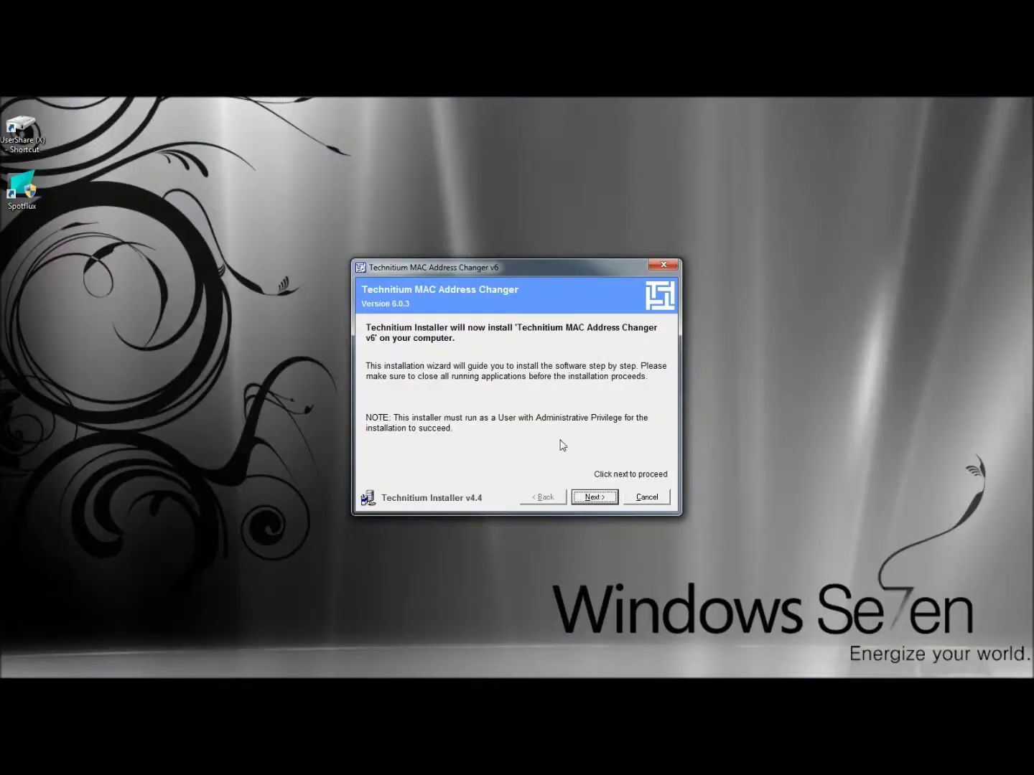
- Accept the licence agreement and keep the default installation folder
{"action": "left_click", "coordinate": [595, 498]}
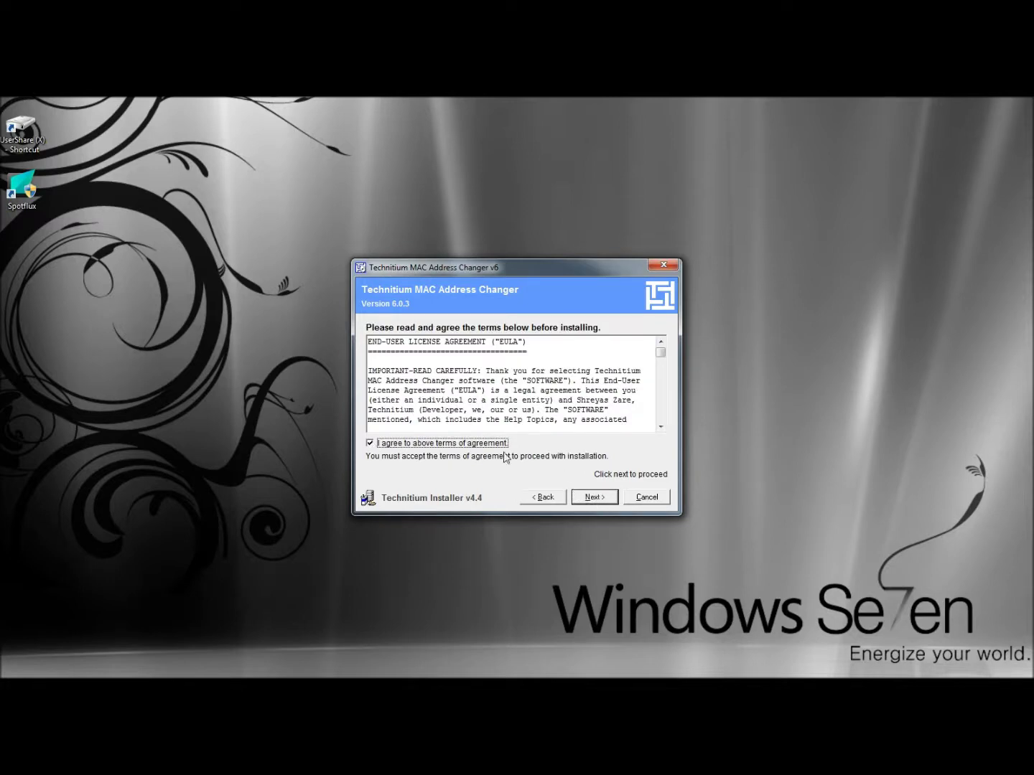
{"action": "left_click", "coordinate": [590, 500]}
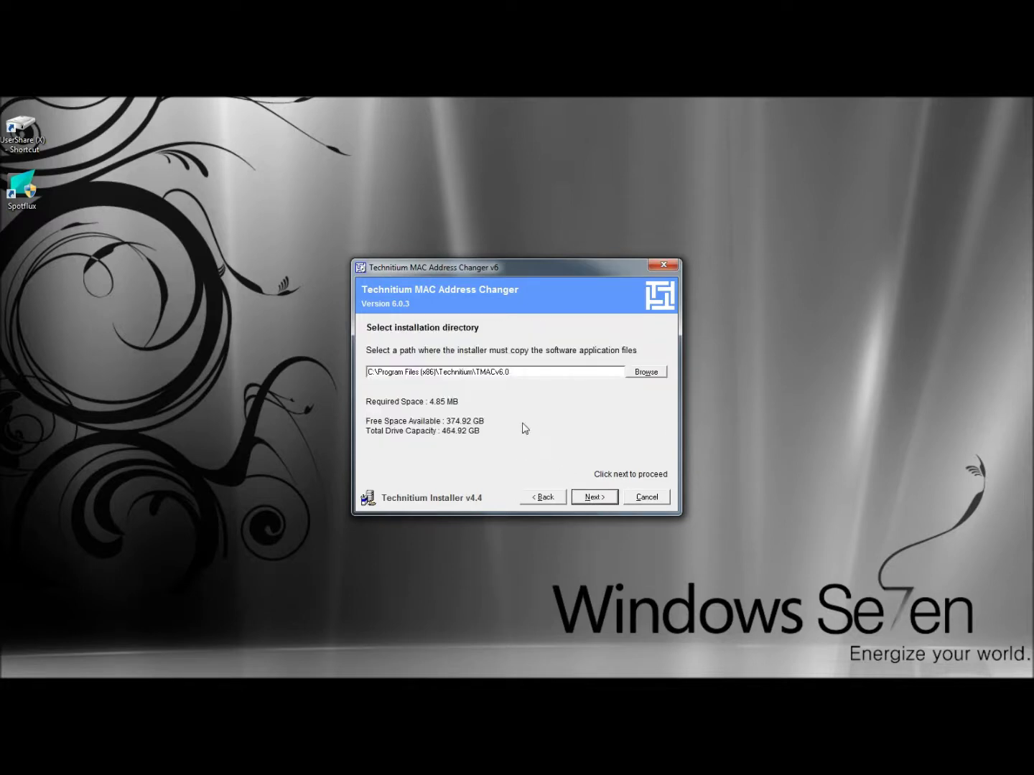
{"action": "left_click", "coordinate": [594, 500]}
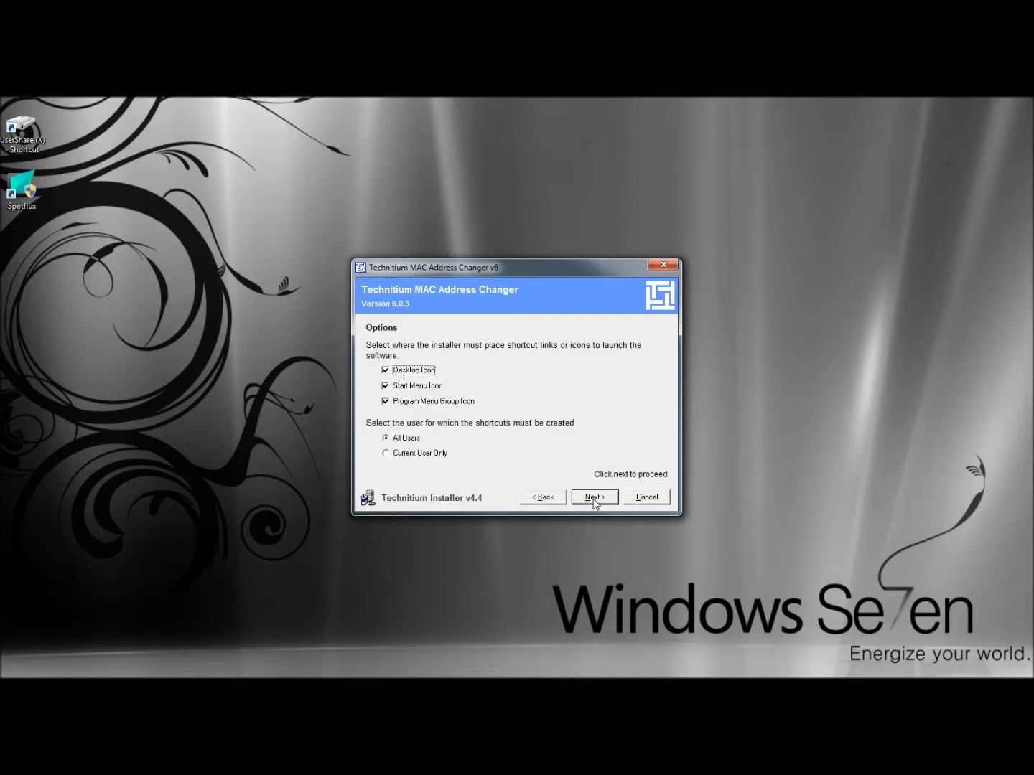
- Drop the Start Menu and Program Menu Group icons, pick Current User Only, and finish installing
{"action": "left_click", "coordinate": [385, 386]}
{"action": "left_click", "coordinate": [386, 401]}
{"action": "left_click", "coordinate": [385, 455]}
{"action": "left_click", "coordinate": [595, 497]}
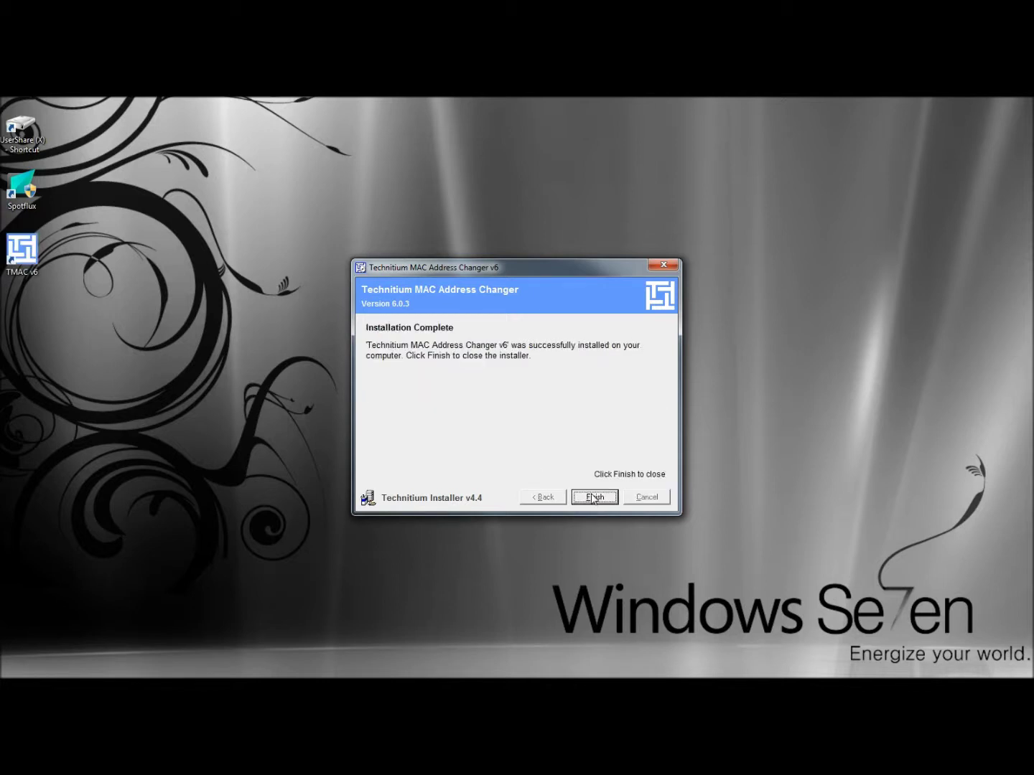
{"action": "left_click", "coordinate": [593, 498]}
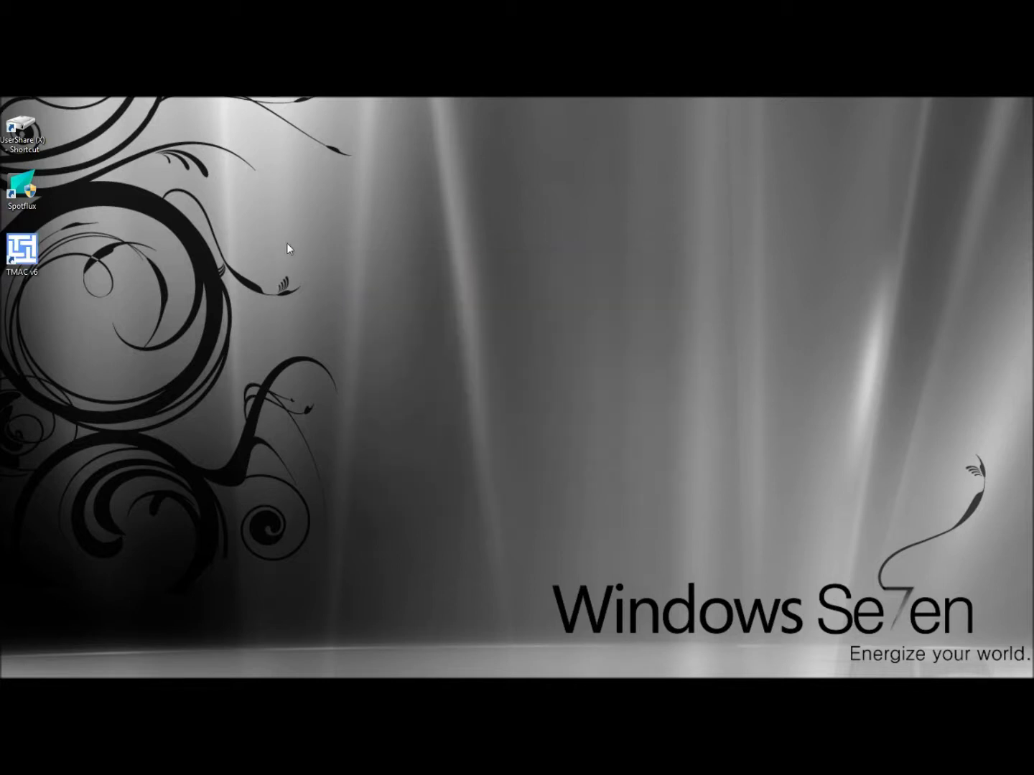
- Run the TMAC v6 desktop shortcut as administrator
{"action": "right_click", "coordinate": [28, 256]}
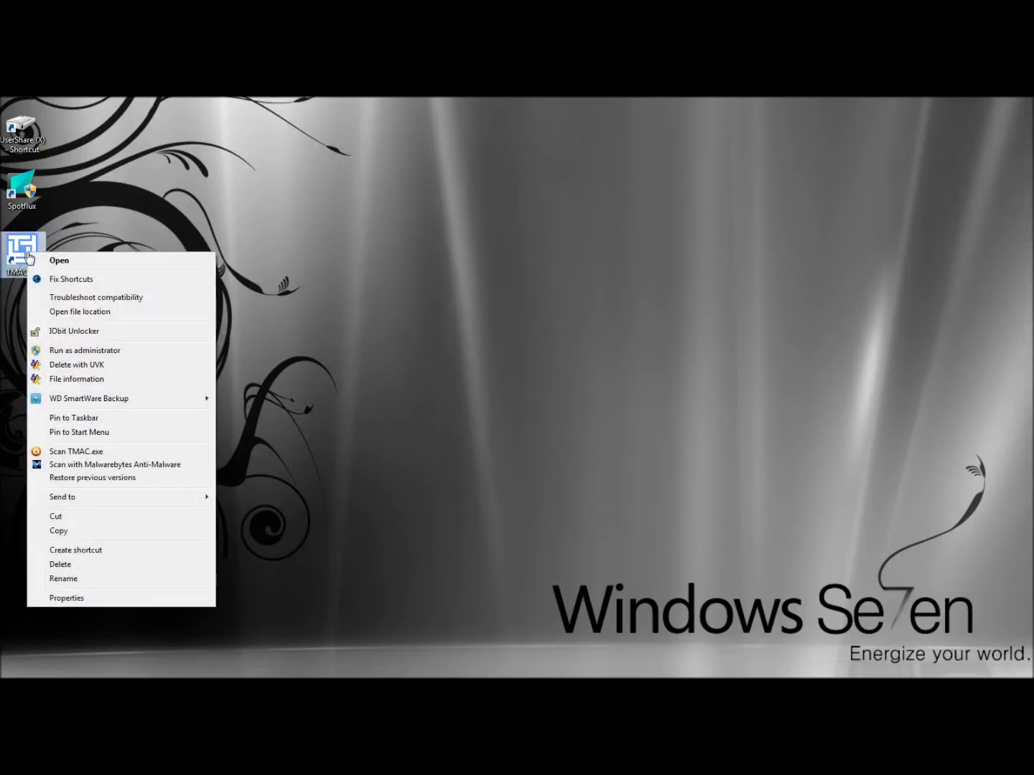
{"action": "left_click", "coordinate": [123, 360]}
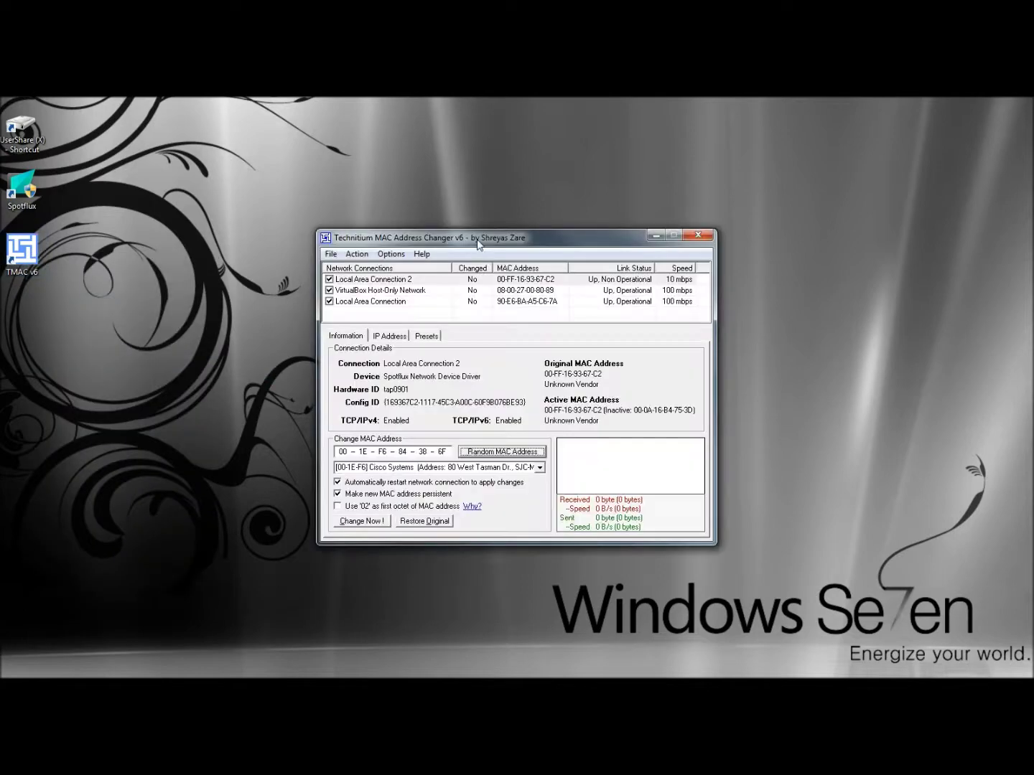
{"action": "left_click_drag", "start_coordinate": [488, 239], "coordinate": [478, 202]}
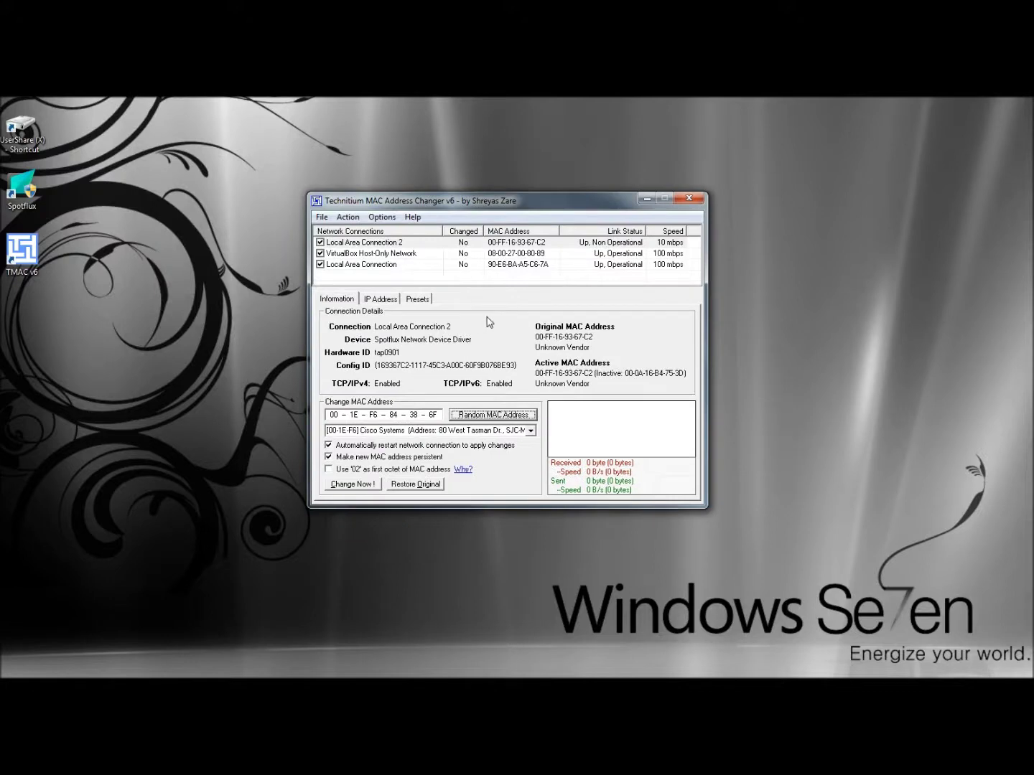
- Select Local Area Connection in the adapter list and show its Information tab
{"action": "left_click", "coordinate": [368, 248]}
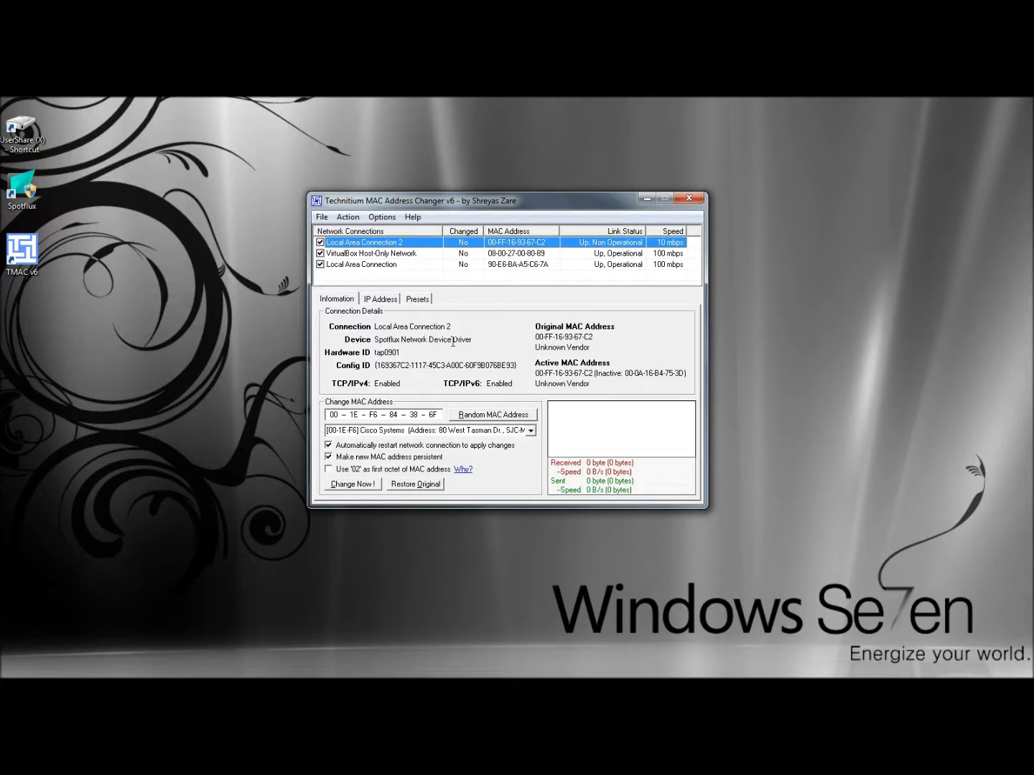
{"action": "left_click", "coordinate": [402, 253]}
{"action": "left_click", "coordinate": [398, 265]}
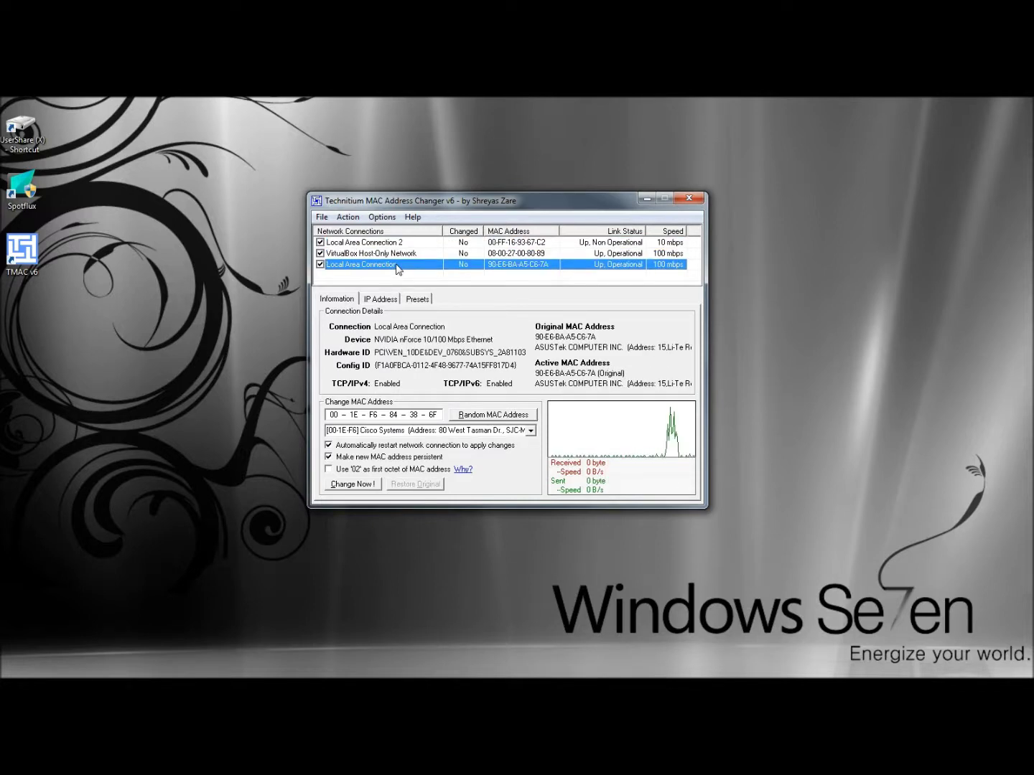
{"action": "left_click", "coordinate": [340, 299]}
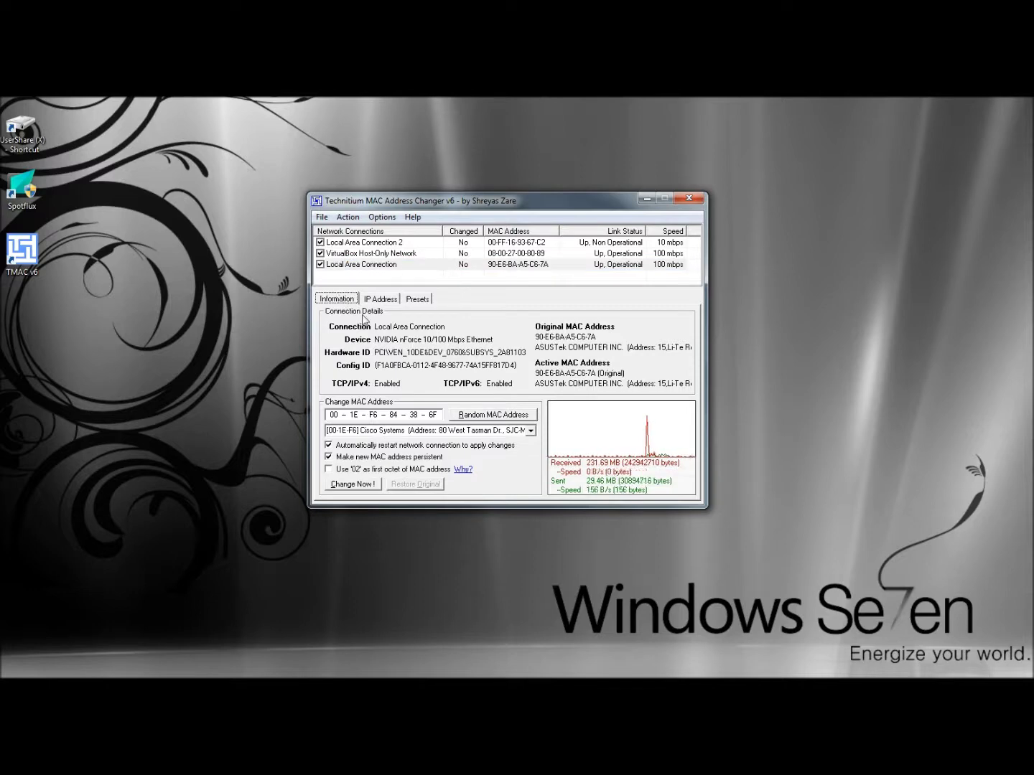
- Generate random MACs until 00-17-BC-BB-C4-E5 (Touchtunes Music Corporation) comes up
{"action": "left_click", "coordinate": [418, 299]}
{"action": "left_click", "coordinate": [336, 299]}
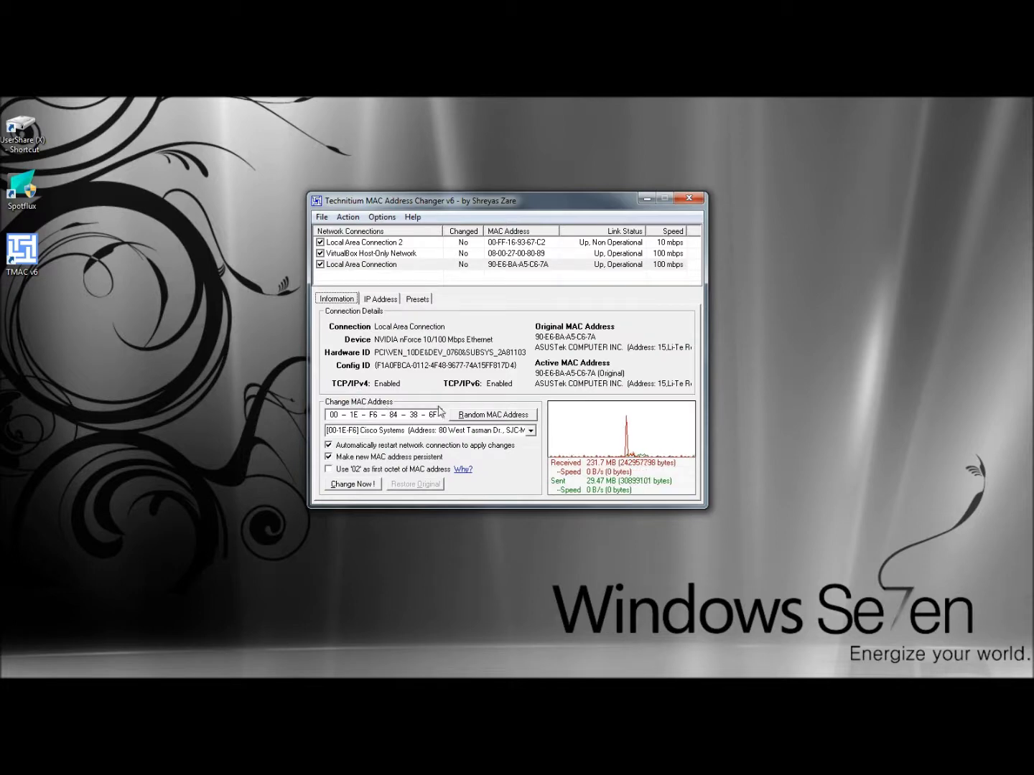
{"action": "left_click", "coordinate": [490, 416]}
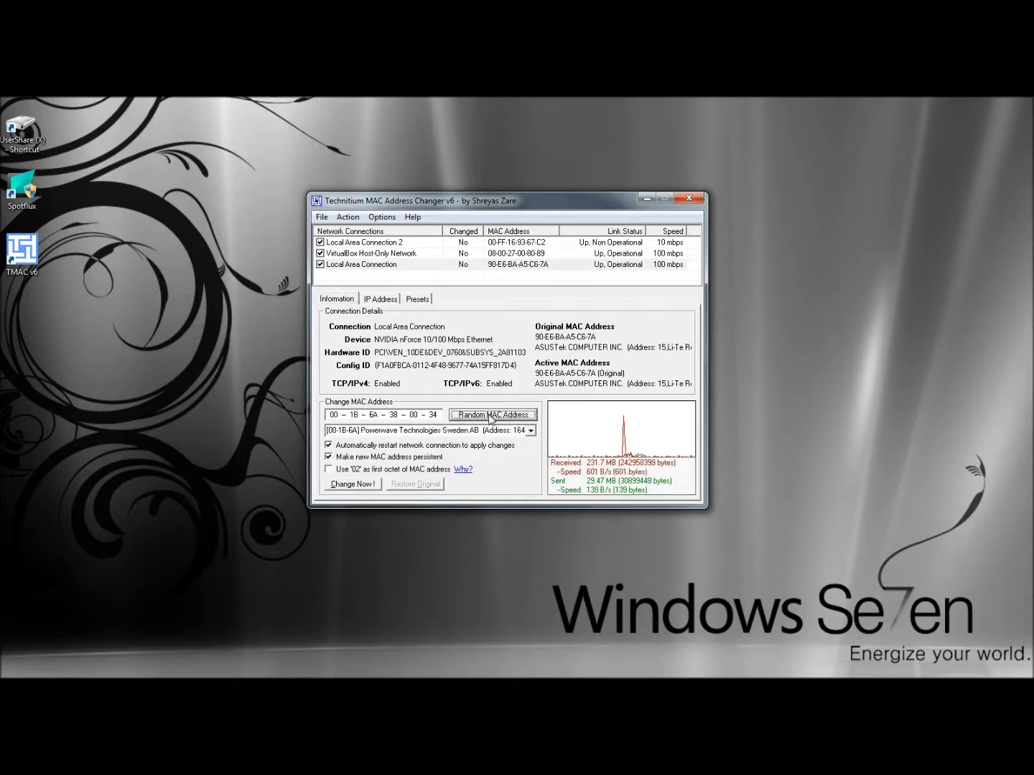
{"action": "left_click", "coordinate": [490, 417]}
{"action": "left_click", "coordinate": [491, 417]}
{"action": "left_click", "coordinate": [490, 417]}
{"action": "left_click", "coordinate": [491, 417]}
{"action": "left_click", "coordinate": [490, 417]}
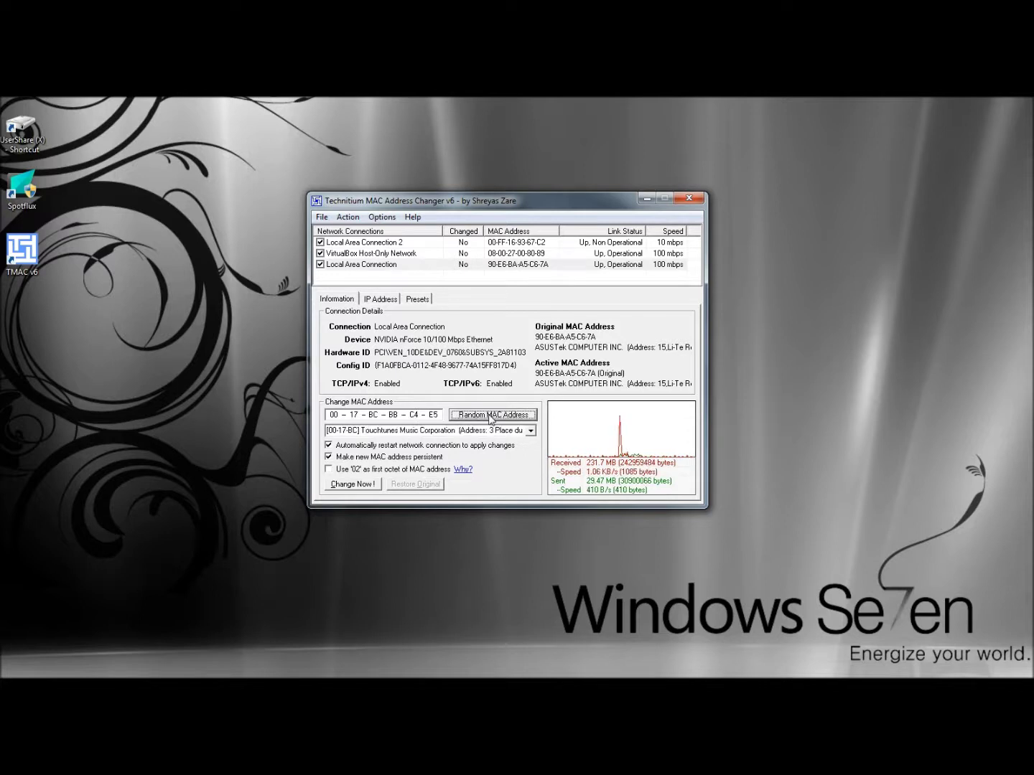
- Apply 00-17-BC-BB-C4-E5 with Change Now! and acknowledge the success message
{"action": "left_click", "coordinate": [351, 485]}
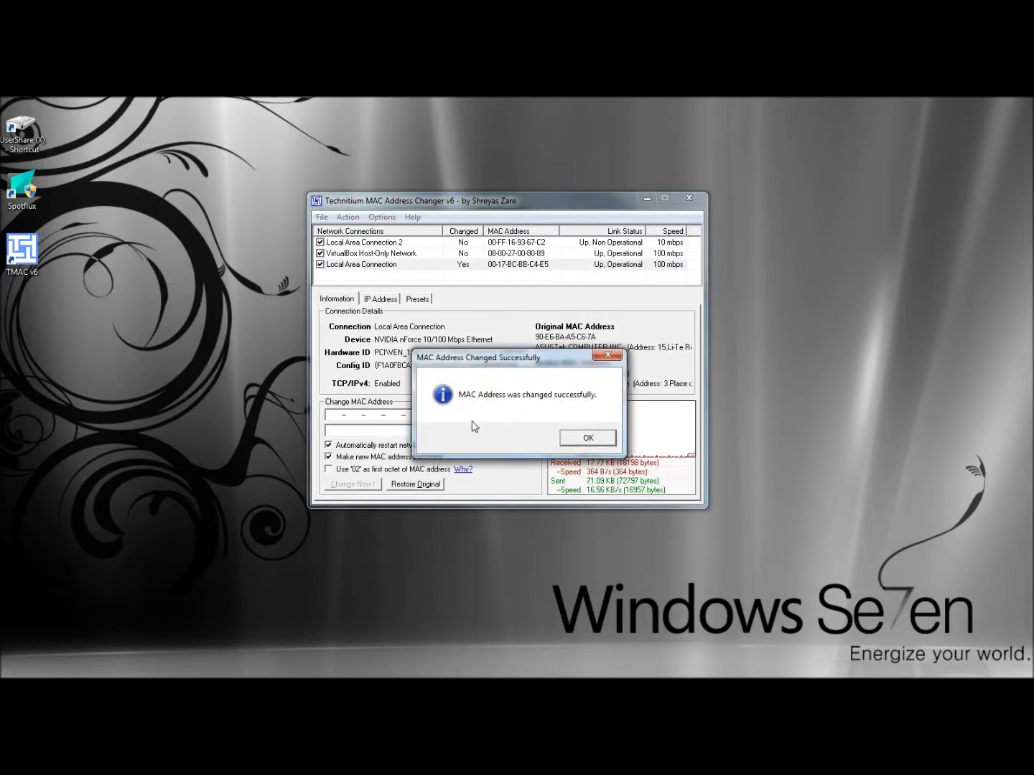
{"action": "left_click", "coordinate": [585, 439]}
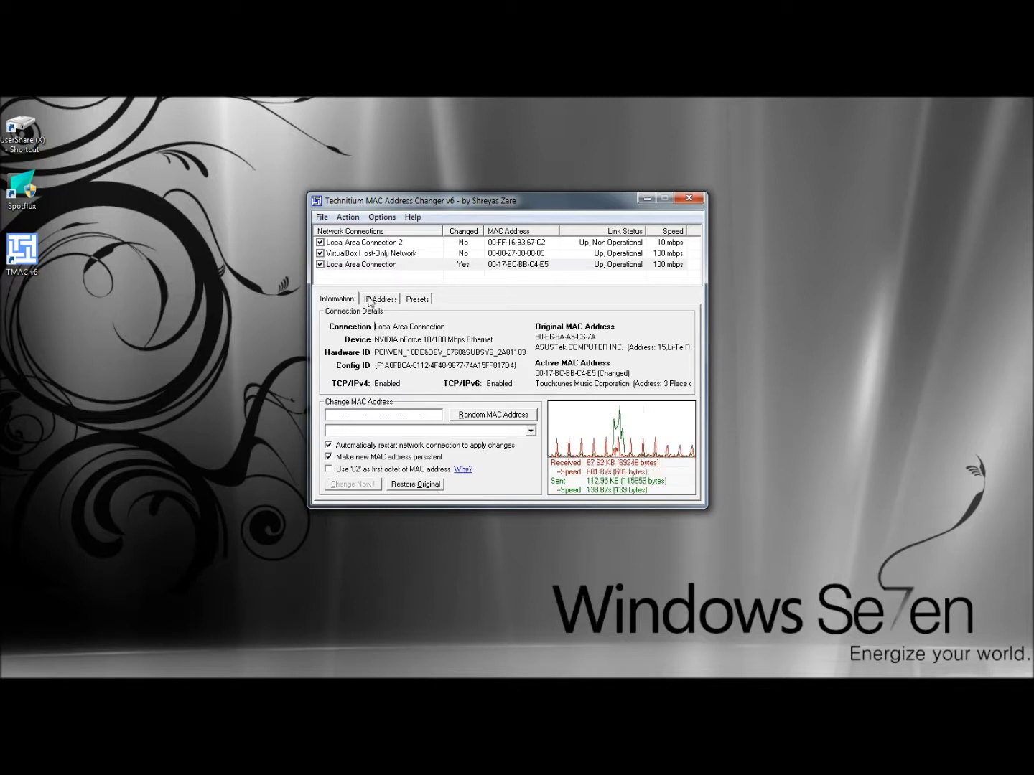
- Look through the File and Action menus, then uncheck Show Speed In KBytes/sec under Options
{"action": "left_click", "coordinate": [323, 218]}
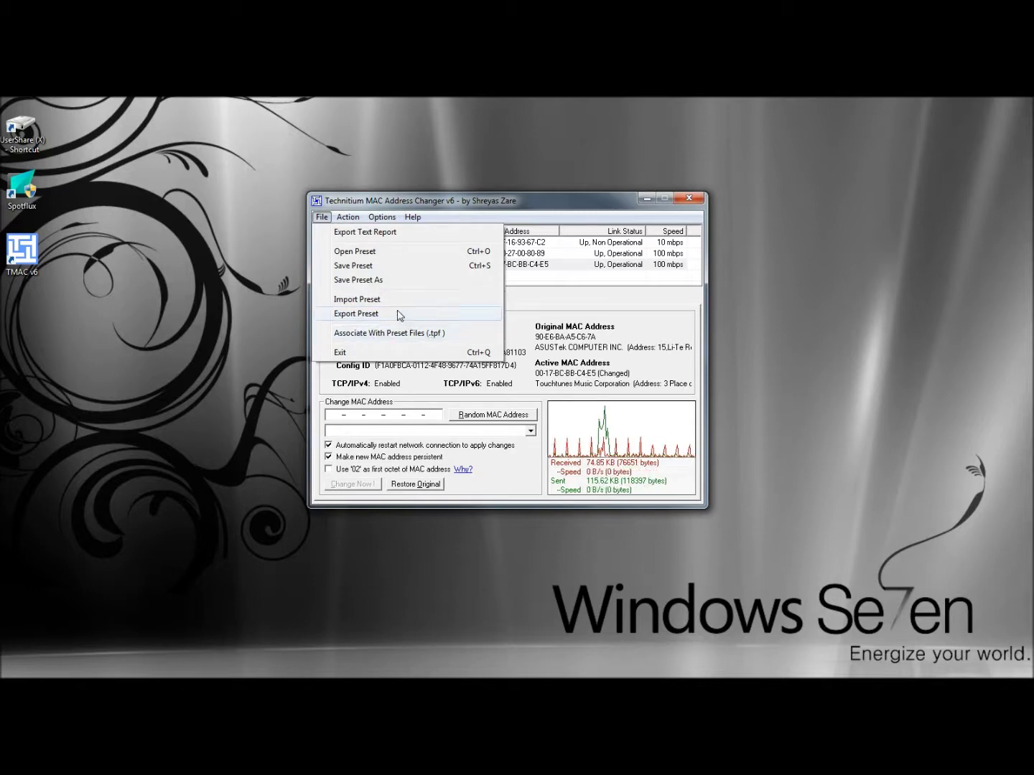
{"action": "mouse_move", "coordinate": [348, 217]}
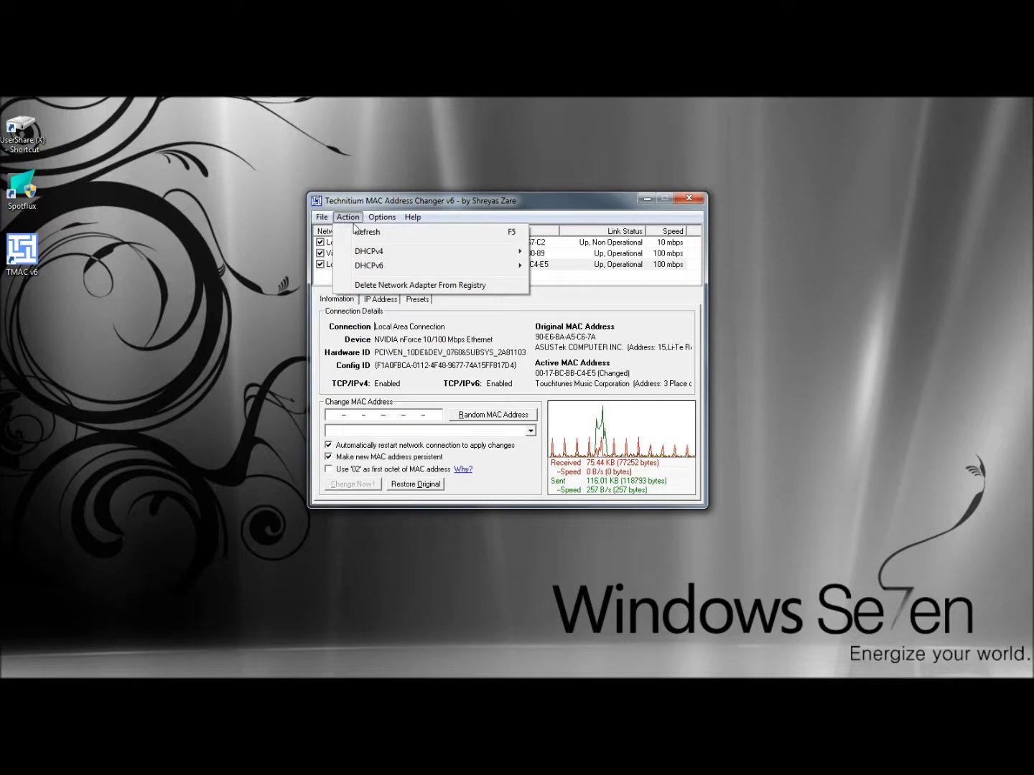
{"action": "mouse_move", "coordinate": [394, 255]}
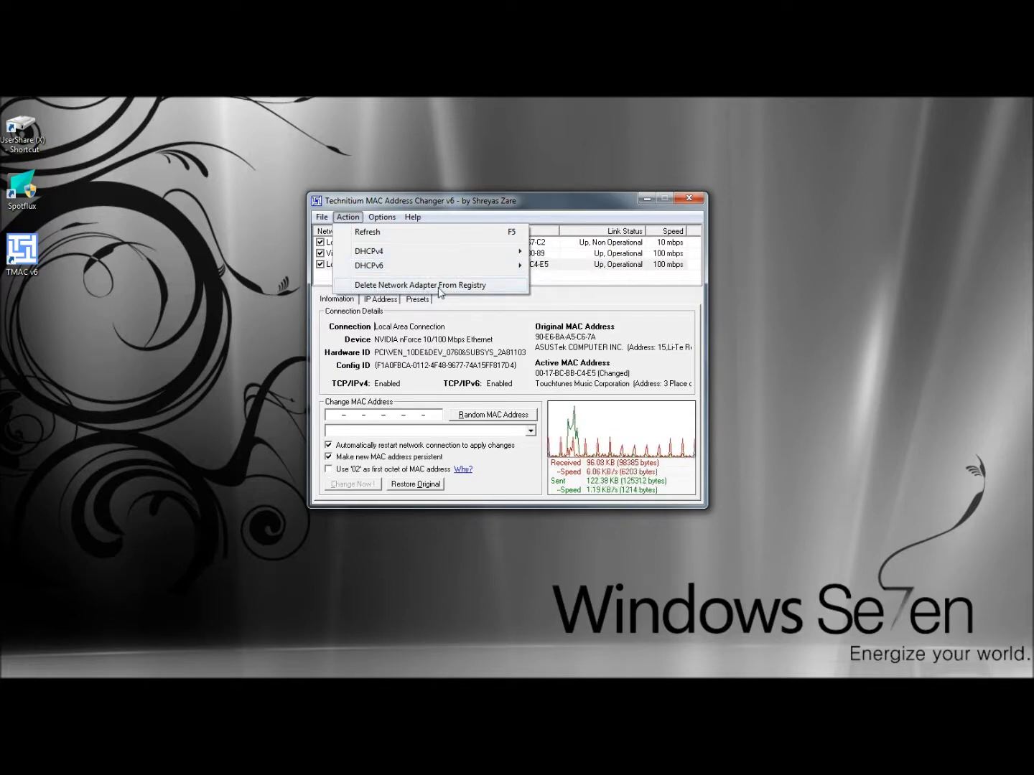
{"action": "left_click", "coordinate": [392, 218]}
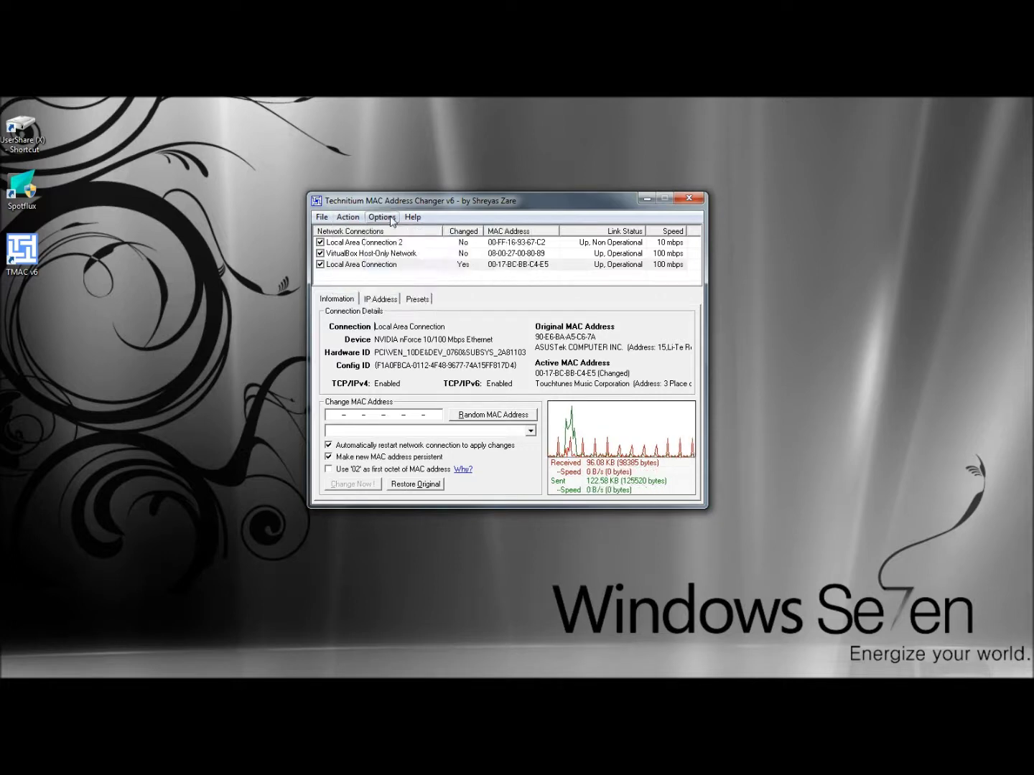
{"action": "left_click", "coordinate": [391, 219]}
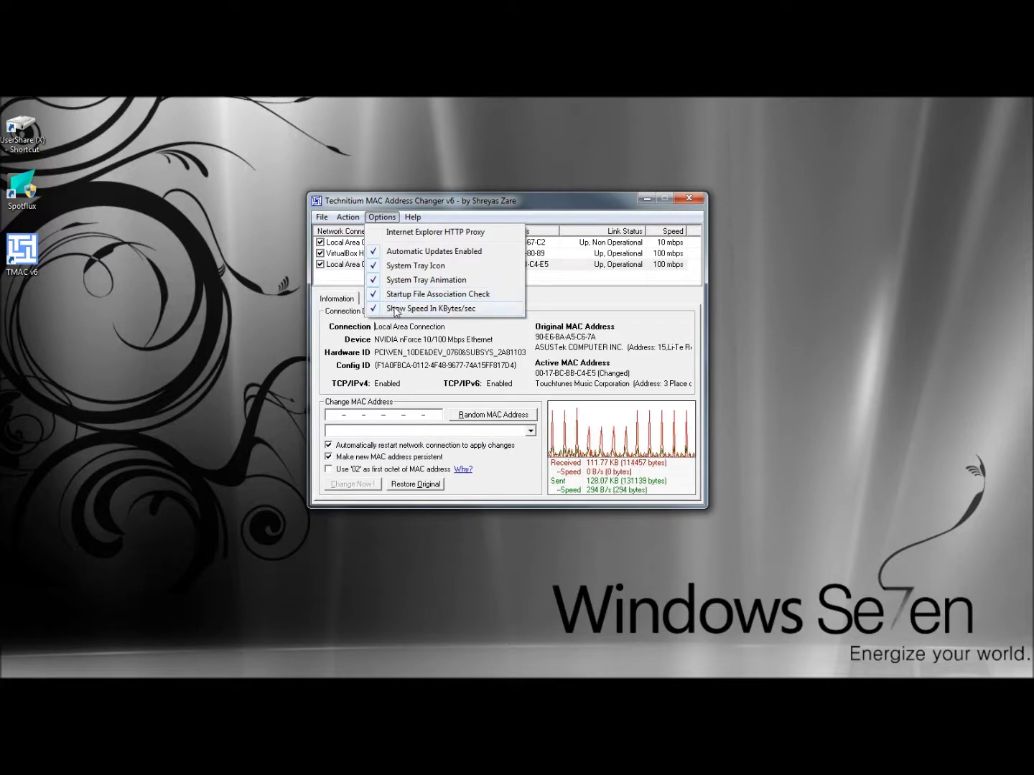
{"action": "left_click", "coordinate": [467, 308]}
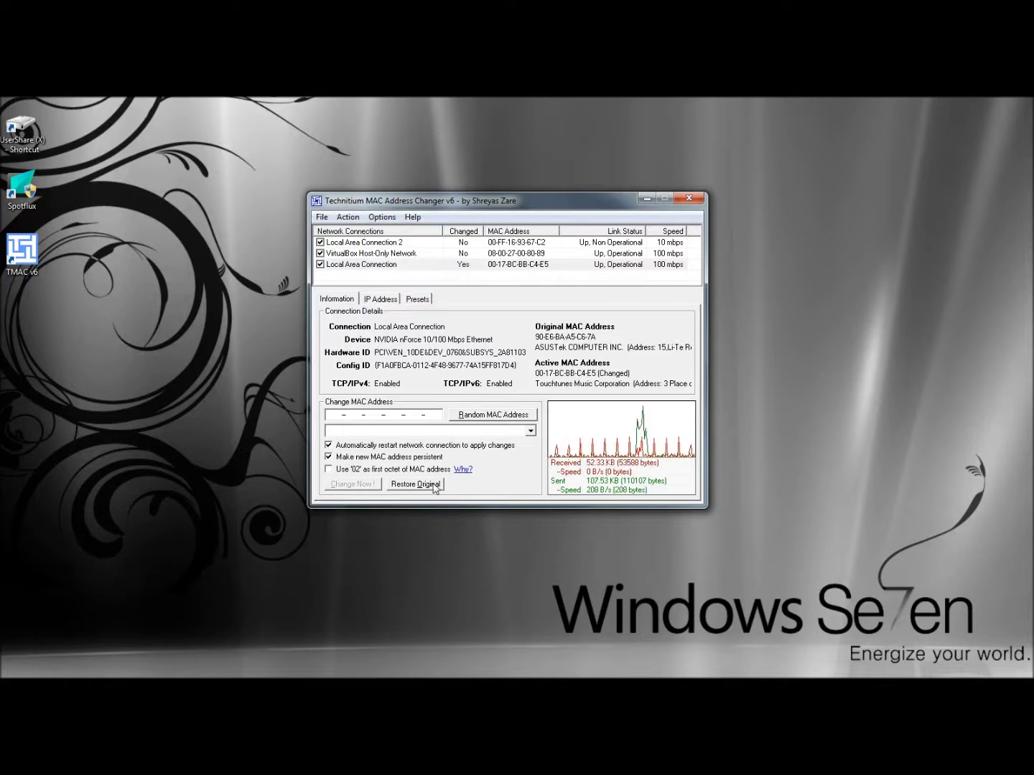